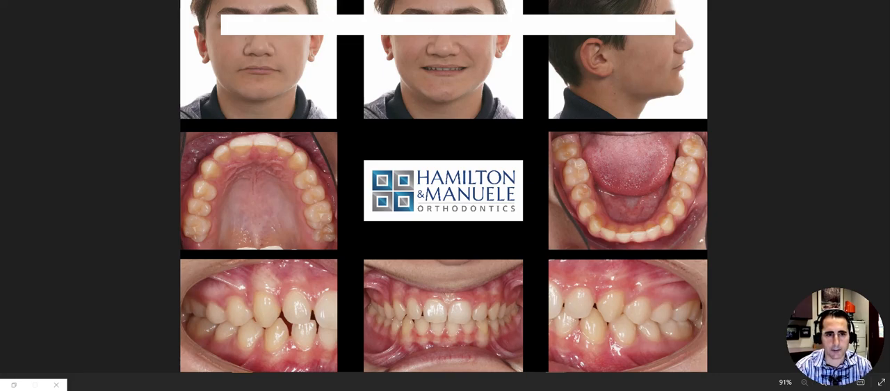
Switch to the uView treatment model and compare the bite at stages 0 and 15 from the front and the side
key(alt+Tab)
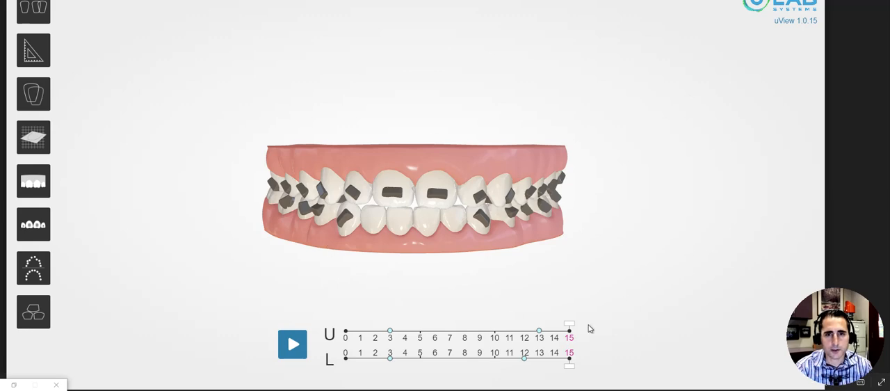
drag(569, 325, 346, 325)
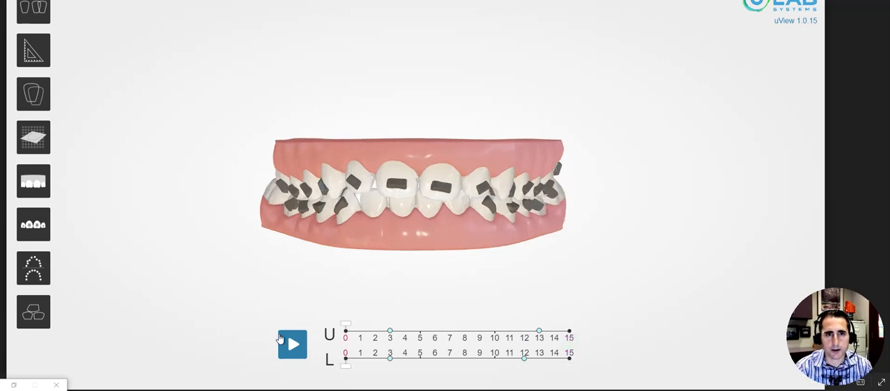
drag(505, 139, 367, 201)
drag(448, 187, 342, 167)
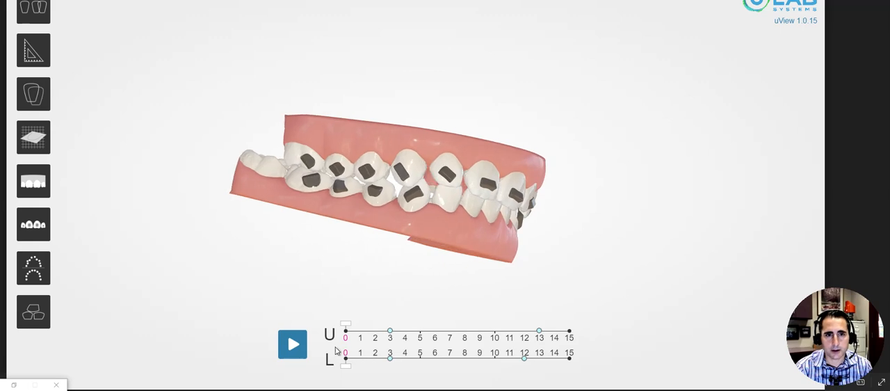
drag(346, 367, 590, 355)
Open the occlusal view of both arches and compare tooth positions at stages 0, 3 and 15
drag(455, 87, 449, 4)
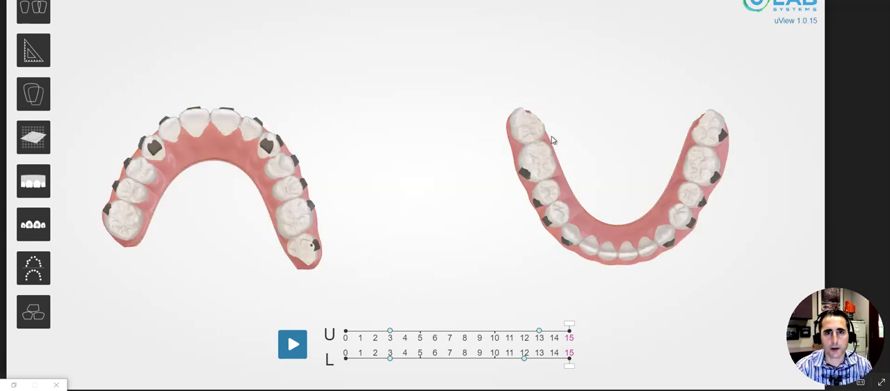
drag(544, 70, 574, 189)
drag(569, 364, 344, 363)
drag(261, 367, 404, 354)
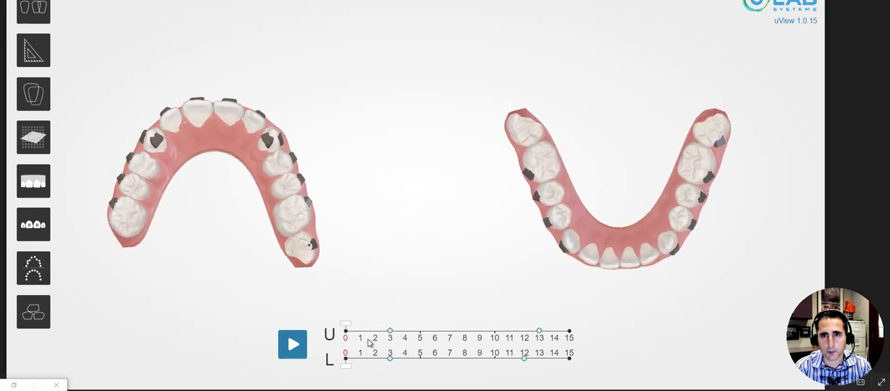
click(285, 338)
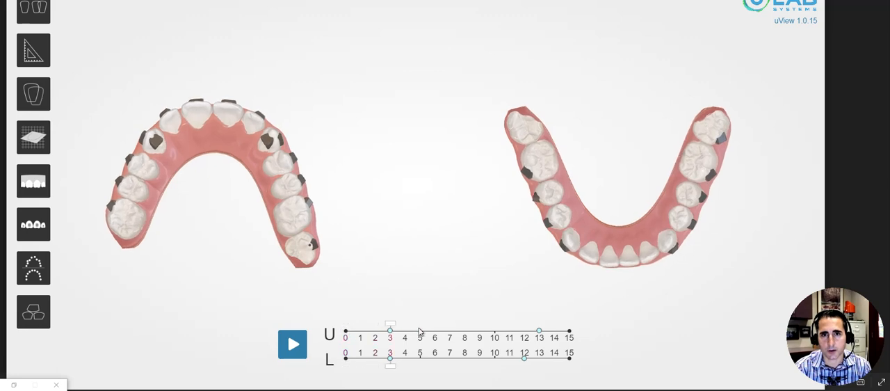
drag(529, 338, 607, 363)
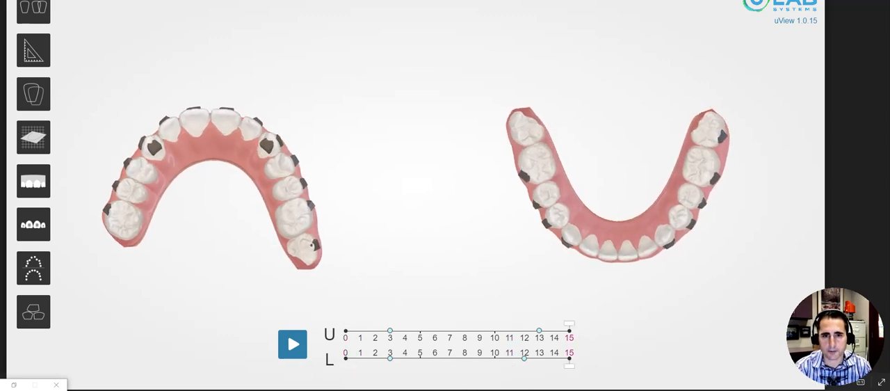
drag(558, 220, 563, 203)
Switch to the treatment planning software's Tx2 setup, set the upper arch to stage 0 and inspect the bite from the side
drag(276, 174, 424, 318)
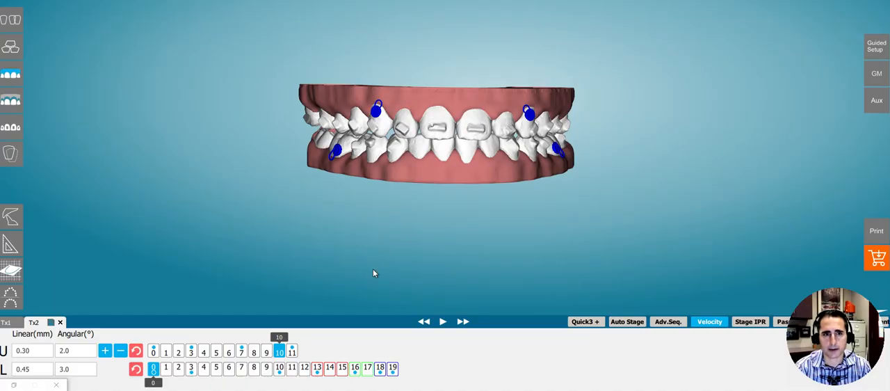
drag(279, 348, 130, 342)
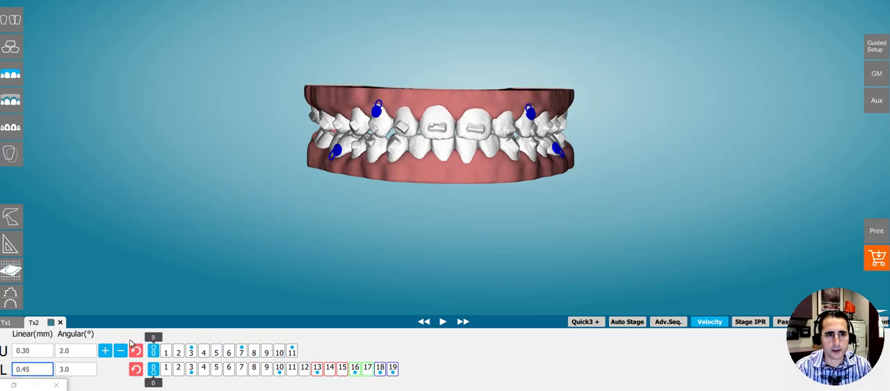
drag(414, 57, 460, 121)
drag(481, 144, 523, 123)
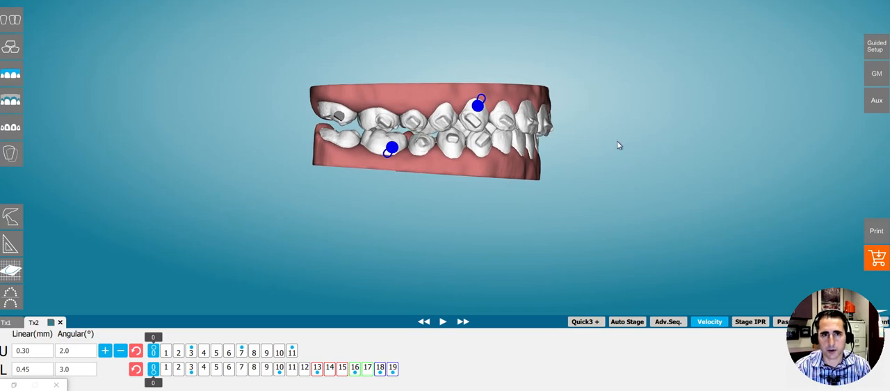
Isolate the lower arch at stage 0 and examine its teeth from the occlusal direction
drag(404, 148, 372, 148)
drag(484, 137, 446, 210)
key(l)
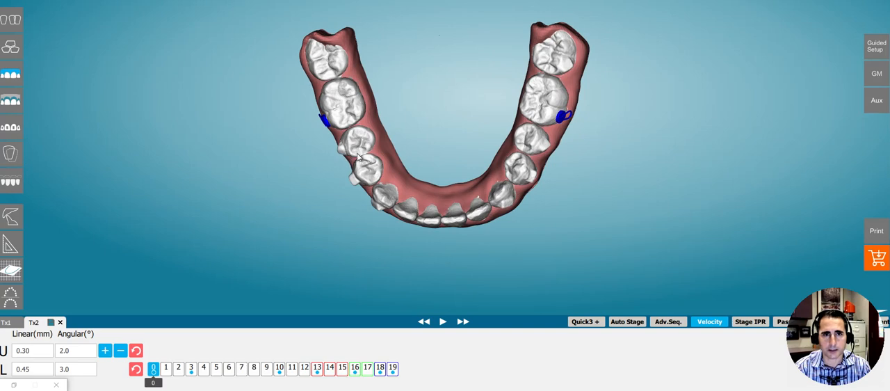
drag(320, 147, 433, 171)
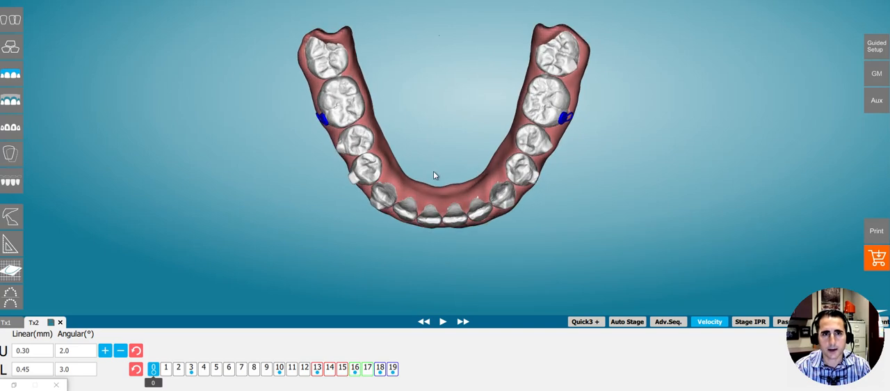
drag(355, 162, 419, 213)
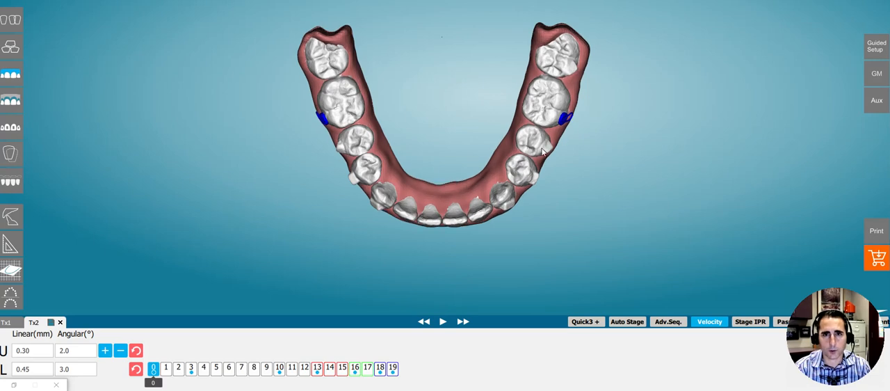
mouse_move(435, 212)
mouse_down()
mouse_move(424, 195)
mouse_move(426, 212)
mouse_up()
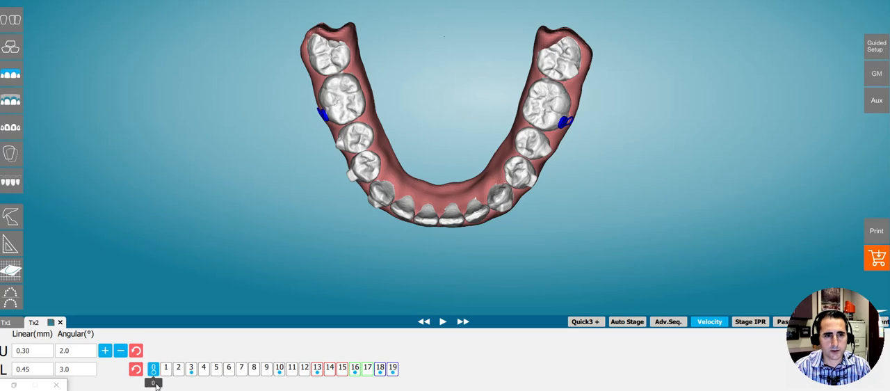
Turn on the interproximal spacing values and examine the lower arch at stages 9 and 7
mouse_move(156, 386)
mouse_down()
mouse_move(283, 379)
mouse_move(148, 380)
mouse_up()
click(13, 23)
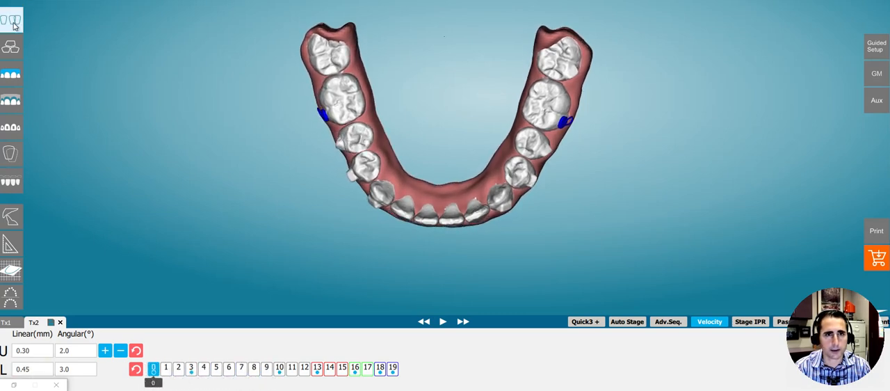
drag(159, 386, 117, 343)
drag(178, 383, 268, 375)
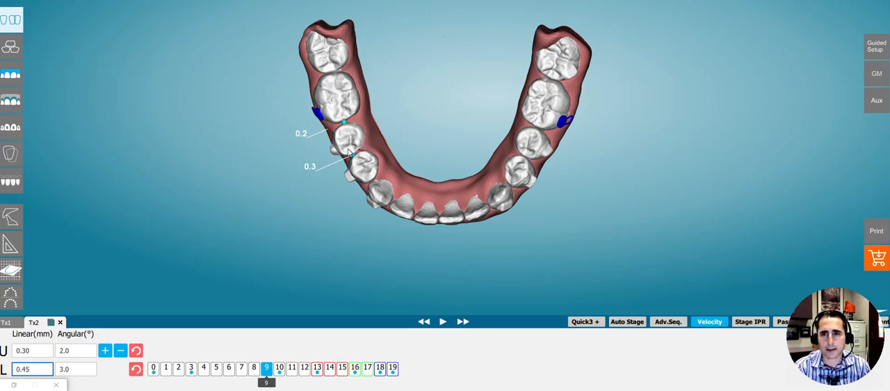
drag(267, 381, 240, 373)
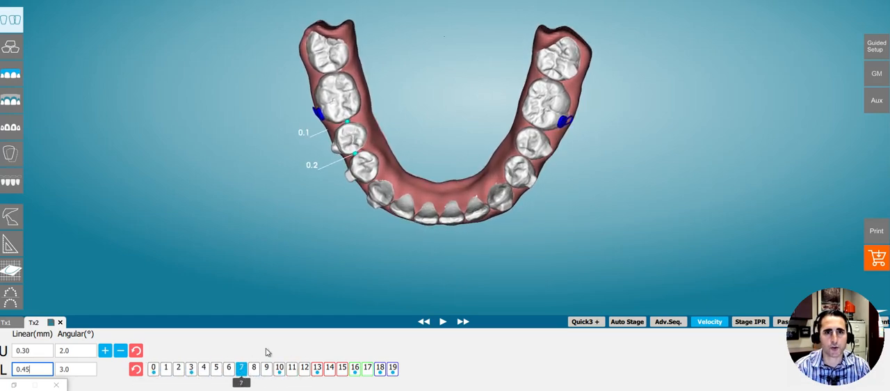
View the lower arch from the side, compare its first stages and return to stage 0
drag(265, 244, 586, 195)
drag(244, 387, 119, 383)
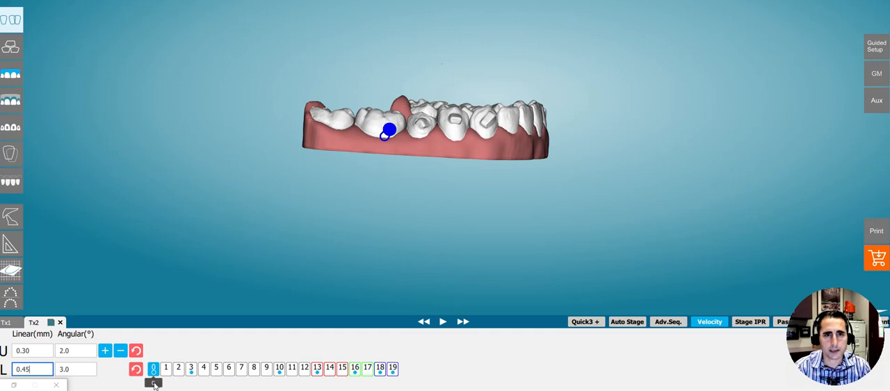
drag(164, 383, 193, 378)
click(135, 368)
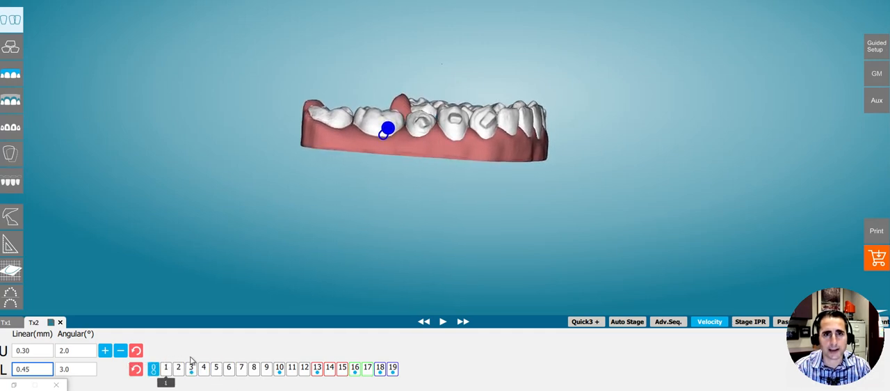
drag(215, 350, 87, 363)
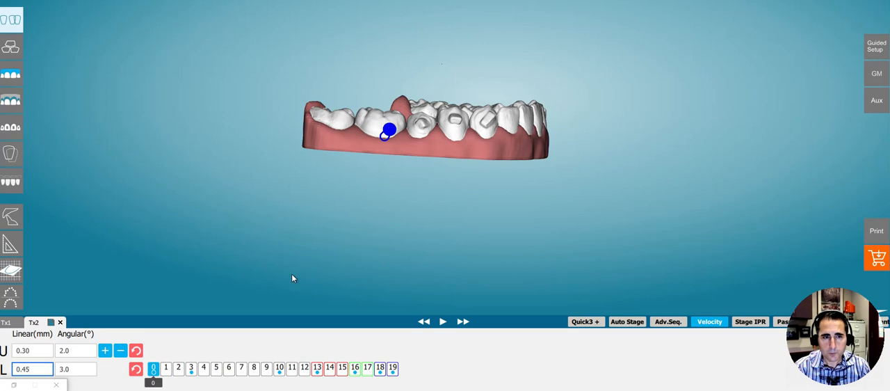
Advance the lower arch in side view from stage 0 to stage 3 and on to stage 13, checking the premolar spaces
drag(157, 383, 191, 376)
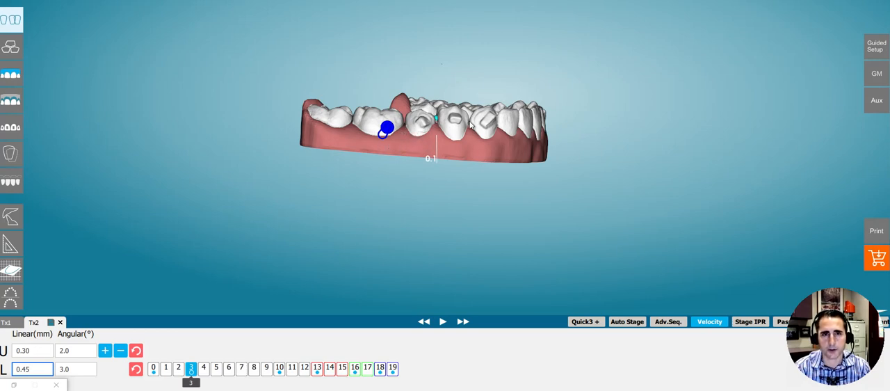
mouse_move(191, 384)
mouse_down()
mouse_move(153, 383)
mouse_move(191, 383)
mouse_up()
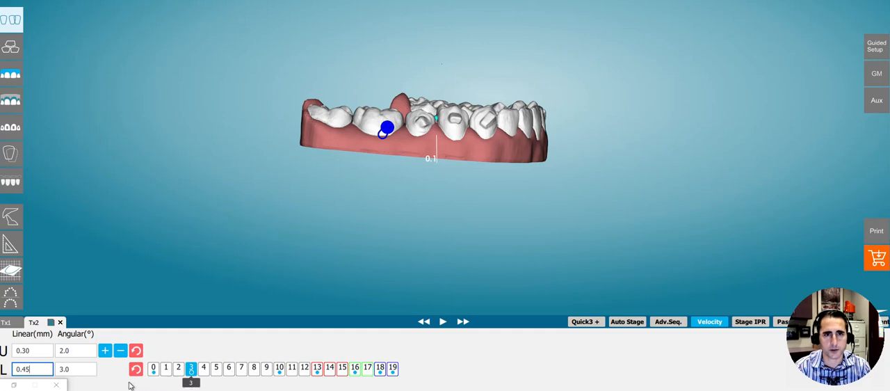
mouse_move(188, 386)
mouse_down()
mouse_move(149, 384)
mouse_move(343, 376)
mouse_move(229, 375)
mouse_up()
drag(290, 347, 332, 338)
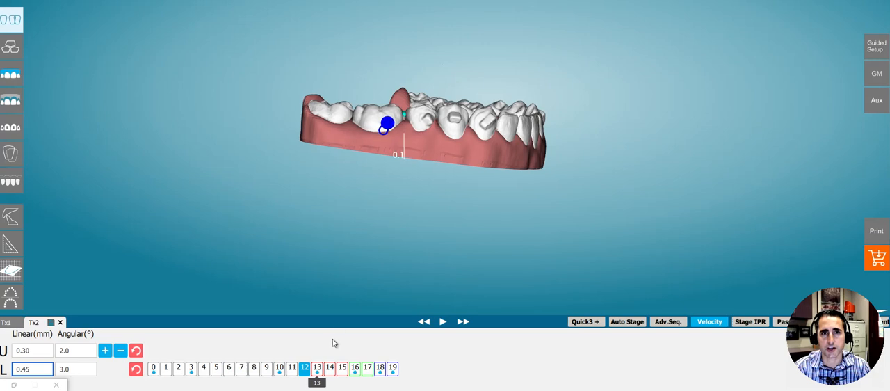
Inspect the lower arch at stage 14 from the front and occlusally, and advance it to stage 19
drag(504, 94, 273, 154)
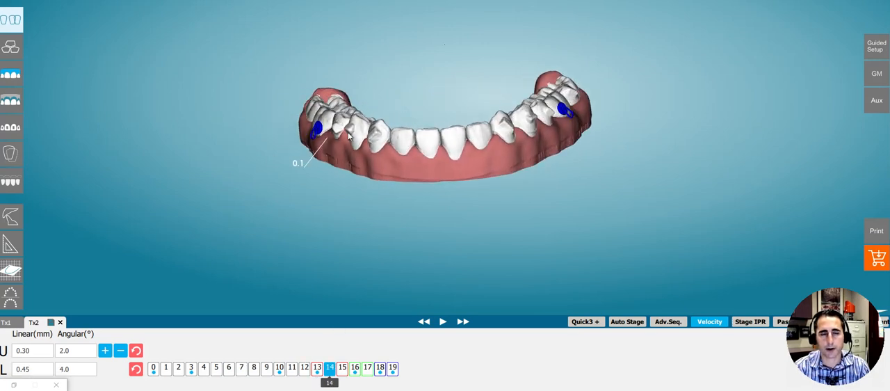
drag(445, 108, 436, 251)
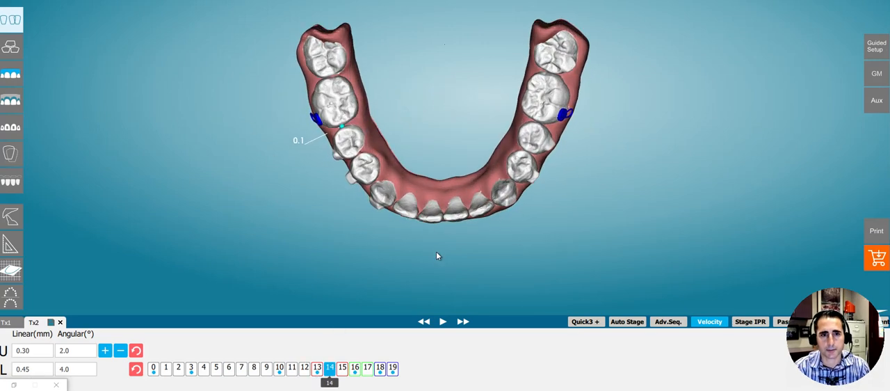
drag(417, 194, 366, 193)
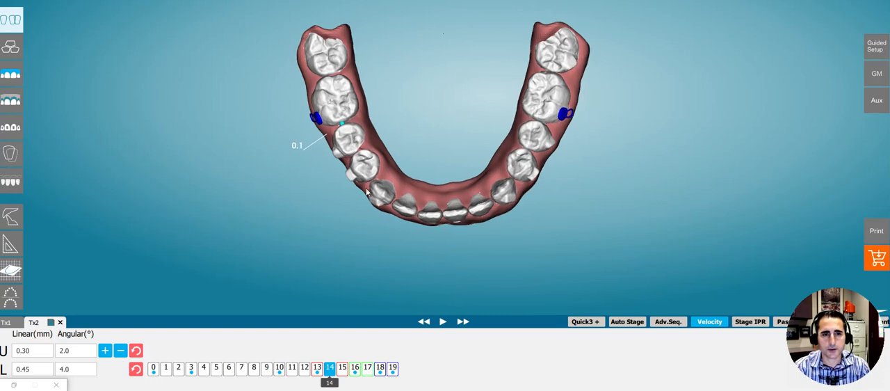
drag(334, 386, 400, 384)
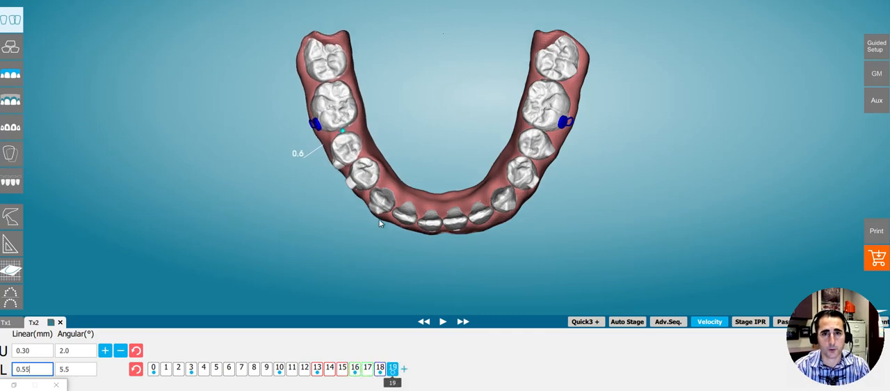
Examine the space between the lower premolar and first molar at stage 19 from the side and from above
drag(509, 186, 410, 112)
drag(461, 139, 468, 138)
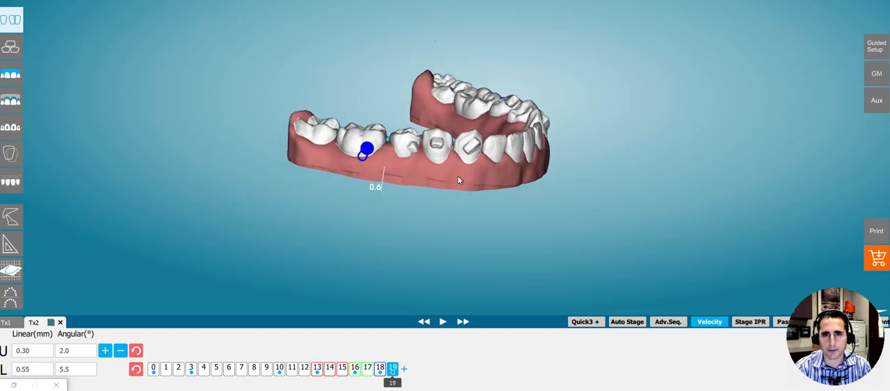
drag(514, 150, 360, 182)
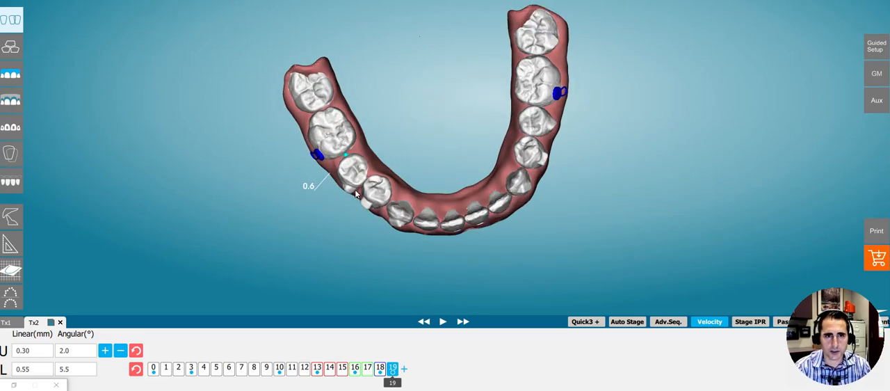
drag(386, 229, 411, 90)
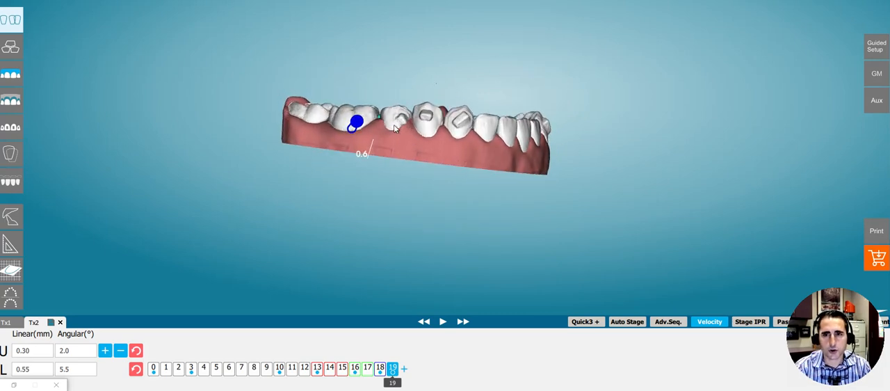
drag(460, 144, 451, 188)
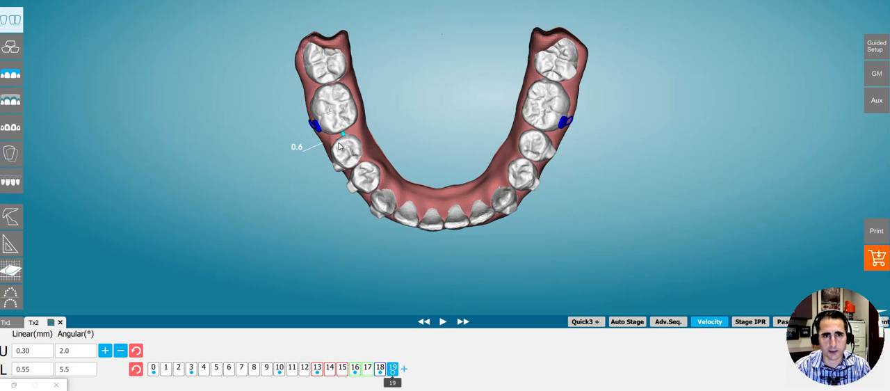
drag(367, 171, 422, 121)
drag(366, 104, 381, 135)
drag(460, 126, 437, 174)
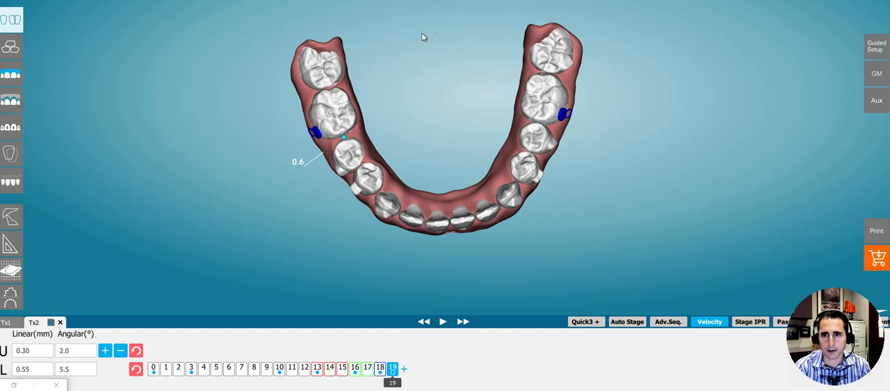
drag(459, 189, 431, 200)
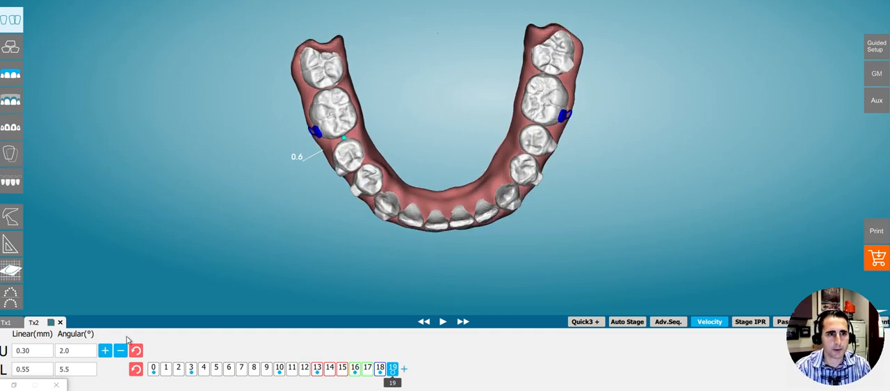
Open the Tx1 setup and view the lower arch occlusally at stage 19
click(13, 324)
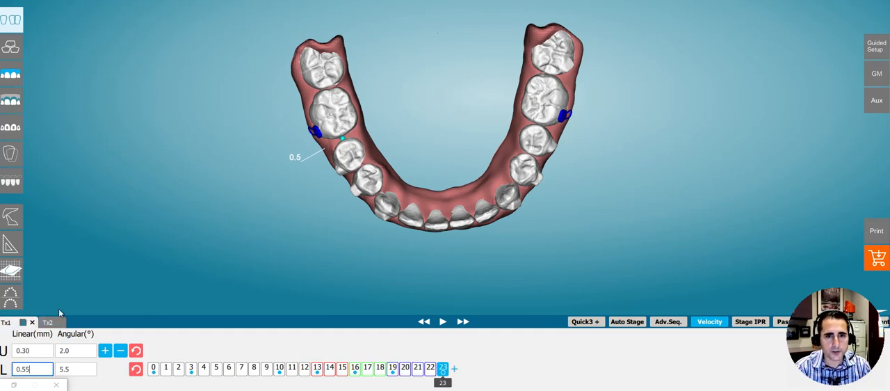
click(405, 381)
click(391, 382)
drag(456, 179, 409, 174)
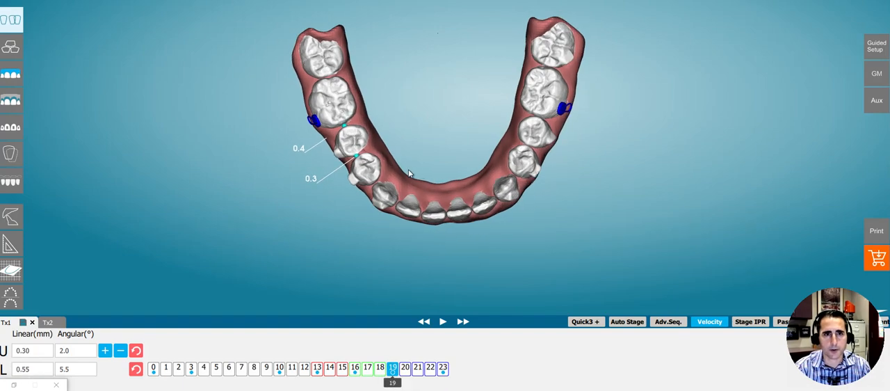
Inspect the spaces on both sides of the lower right second premolar in Tx1 at stage 19, from the side and occlusally
drag(354, 156, 541, 153)
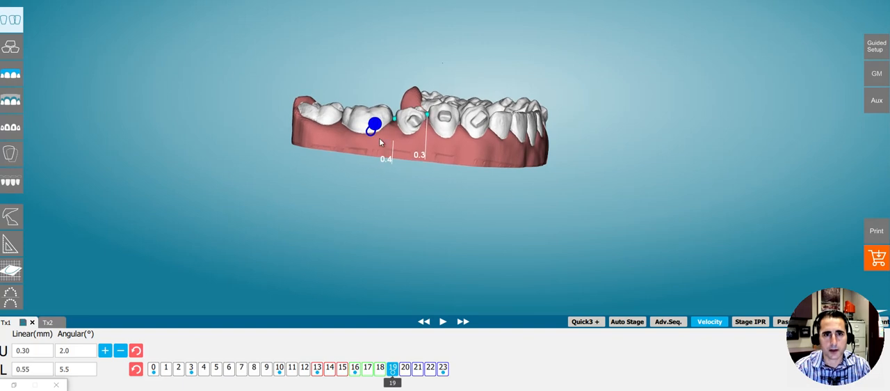
drag(414, 103, 422, 227)
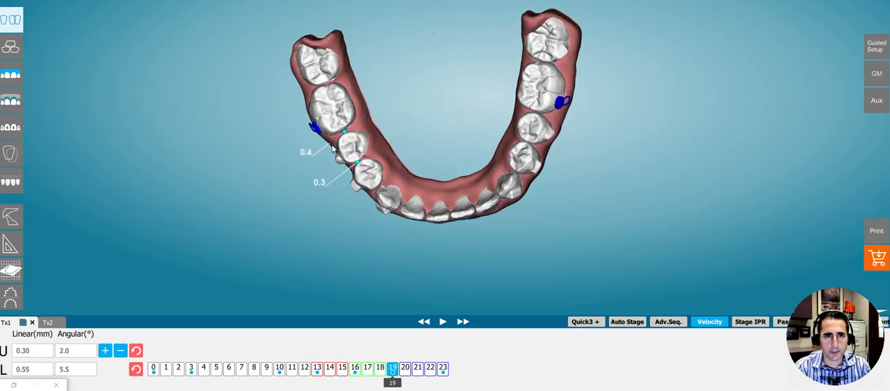
drag(378, 139, 449, 165)
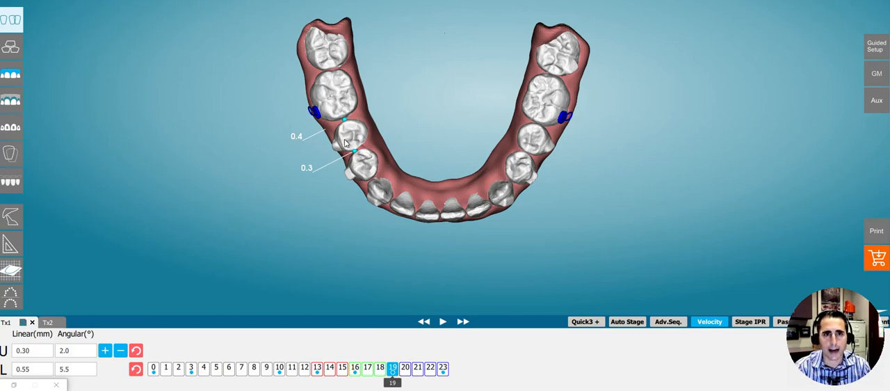
drag(357, 146, 358, 169)
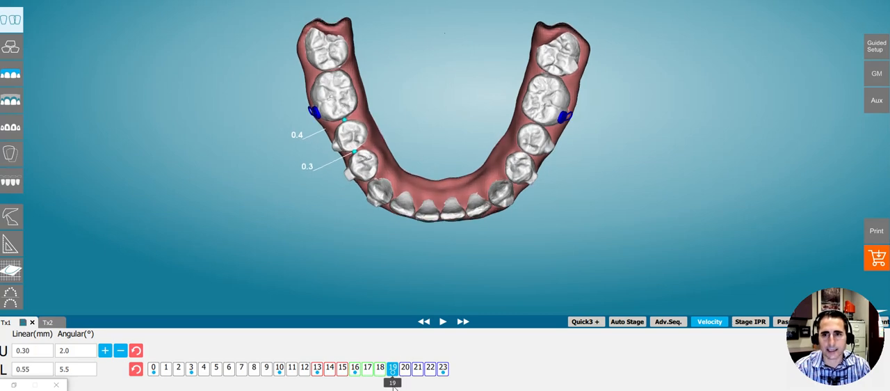
Switch to the Tx2 setup and examine the lower right premolar contacts at stage 19 in occlusal view
click(48, 326)
click(47, 322)
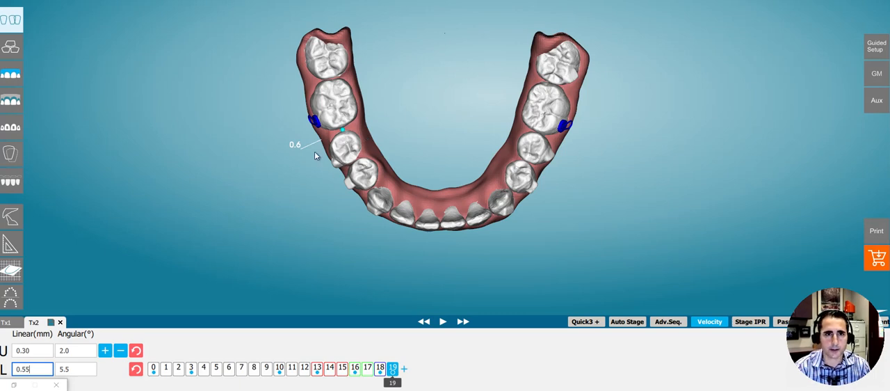
mouse_move(349, 140)
mouse_down()
mouse_move(356, 136)
mouse_move(345, 137)
mouse_up()
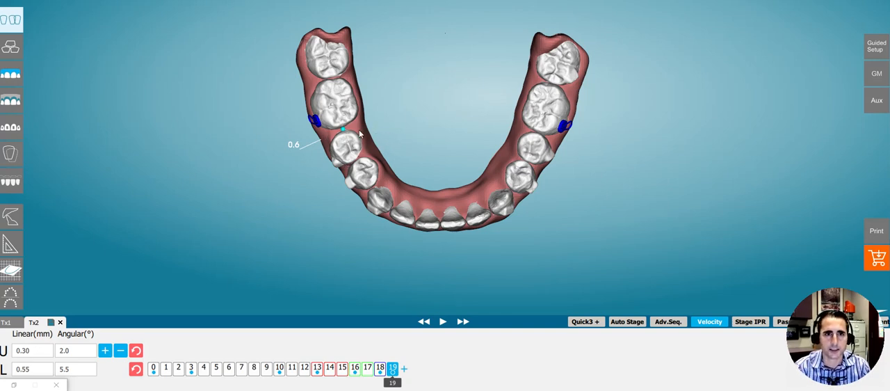
Return to Tx1, step the lower arch from stage 23 back to stage 19, and examine the second premolar
click(14, 324)
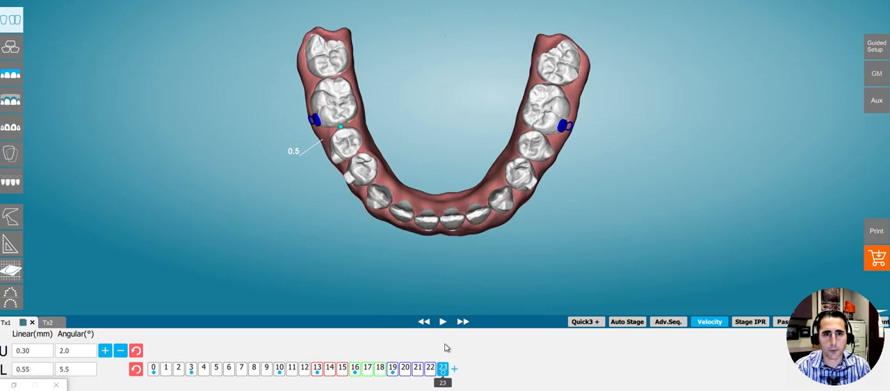
drag(445, 388, 394, 386)
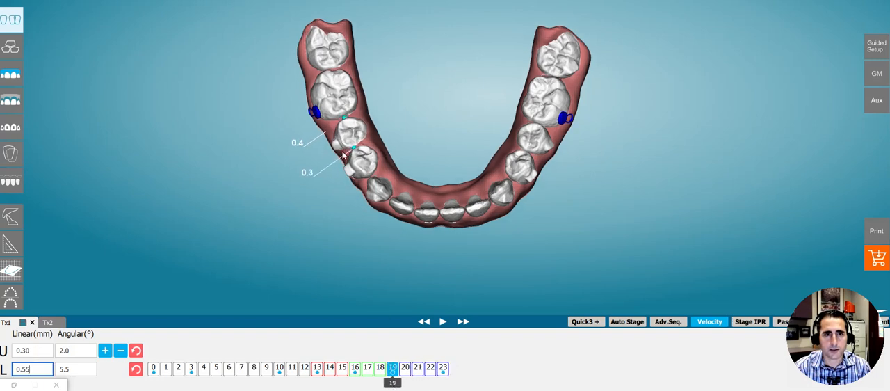
key(Return)
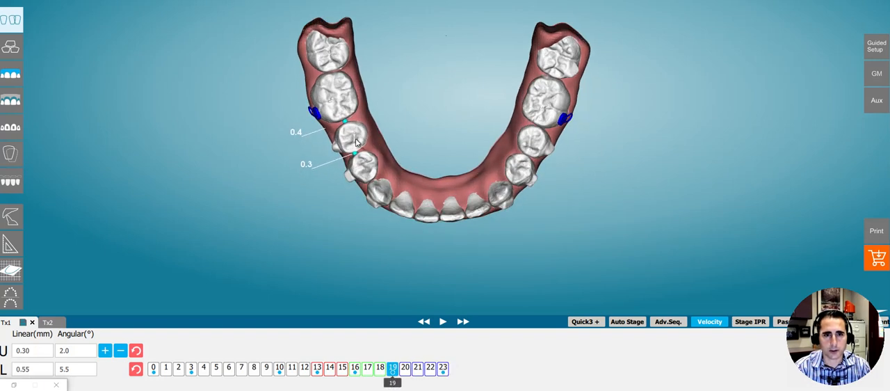
mouse_move(394, 381)
mouse_down()
mouse_move(433, 386)
mouse_move(393, 385)
mouse_up()
drag(408, 191, 389, 83)
Advance the Tx1 lower arch to stage 23 and inspect the lower right premolars from above and from the front
drag(394, 384, 443, 383)
drag(427, 215, 399, 262)
mouse_move(447, 384)
mouse_down()
mouse_move(392, 383)
mouse_move(455, 389)
mouse_up()
drag(338, 144, 346, 100)
mouse_move(339, 137)
mouse_down()
mouse_move(384, 193)
mouse_move(341, 137)
mouse_up()
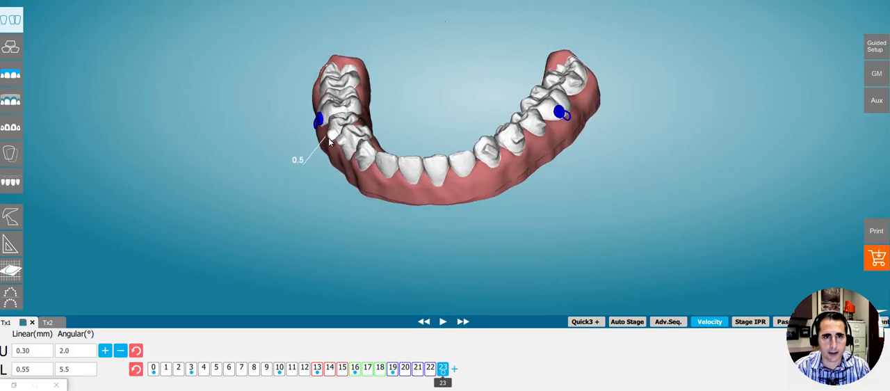
drag(340, 106, 429, 125)
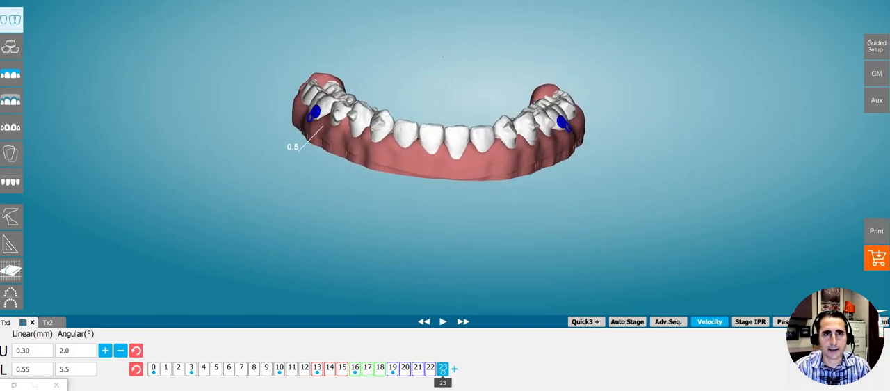
View the upper arch and both arches in Tx1, and return to the lower arch occlusally at stage 23
key(u)
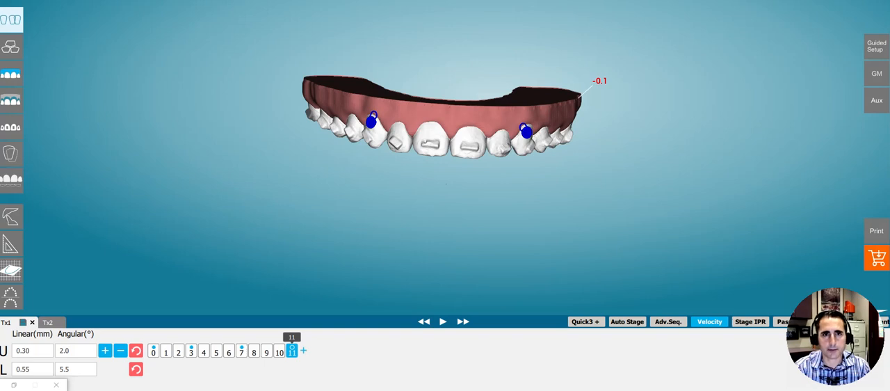
key(b)
right_drag(408, 131, 456, 233)
key(l)
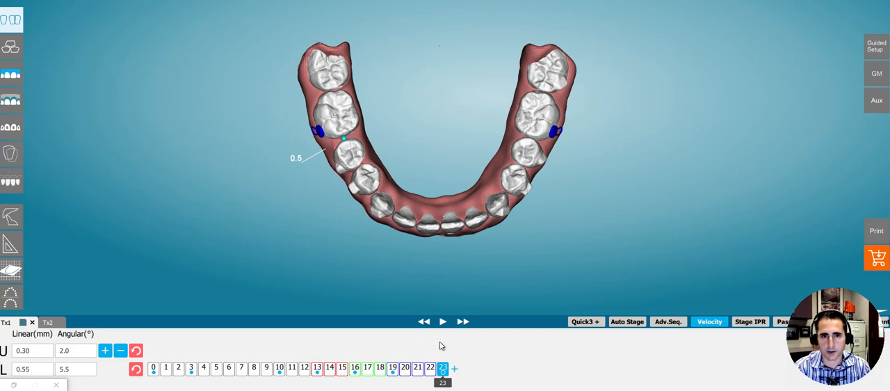
right_drag(436, 242, 436, 225)
right_drag(420, 196, 402, 208)
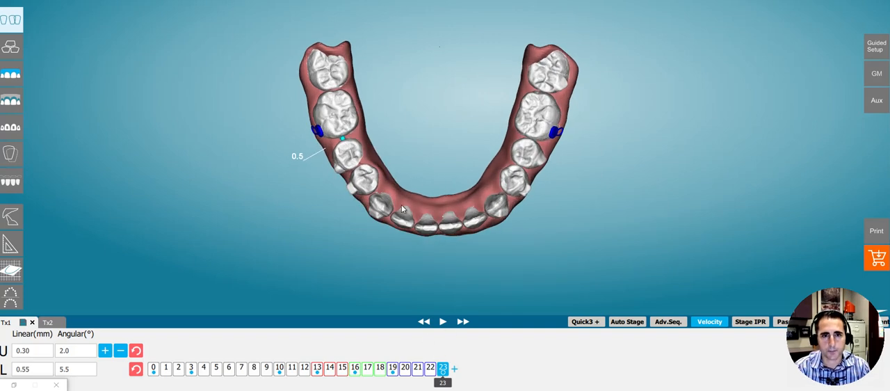
Check the premolar spaces in Tx1 at stage 19 and compare them with the lower arch in Tx2
drag(442, 384, 392, 381)
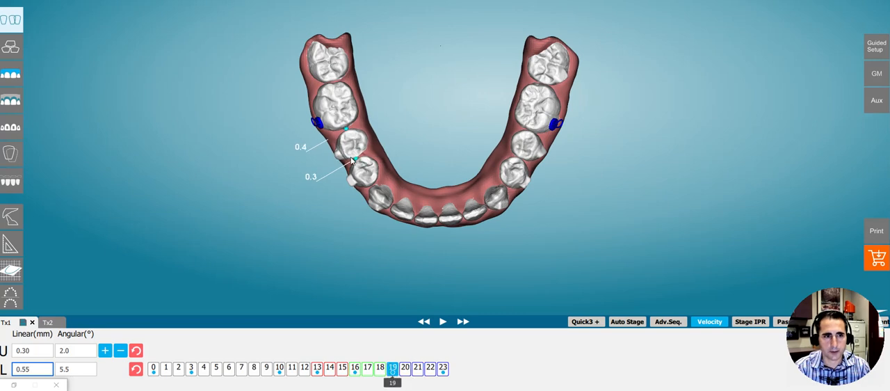
right_drag(415, 221, 305, 211)
click(52, 325)
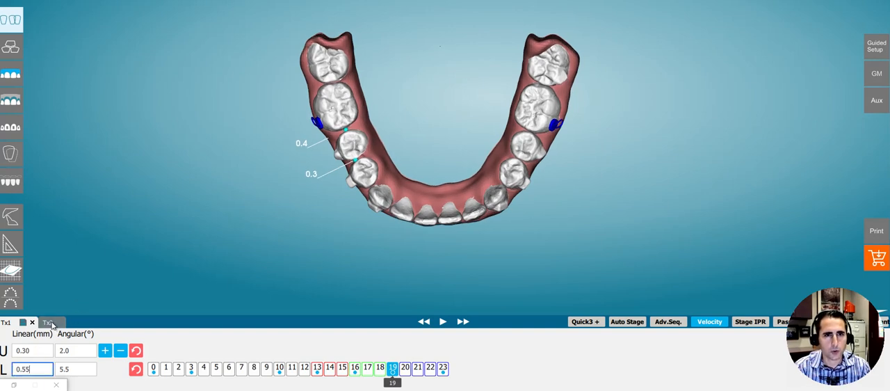
mouse_move(366, 181)
right_down()
mouse_move(370, 194)
mouse_move(371, 176)
right_up()
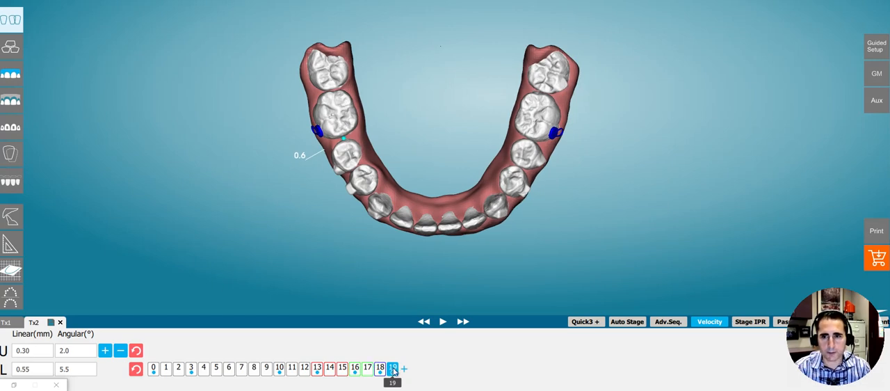
Select LR5 in Tx2 and reposition it to 0.2 mesial, 0.1 buccal, 3.3° negative tipping and 7.3° negative rotation
click(348, 165)
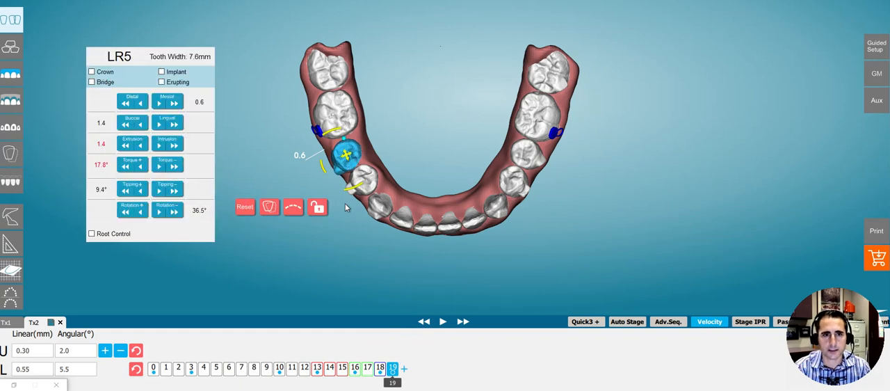
mouse_move(323, 170)
mouse_down()
mouse_move(320, 161)
mouse_move(326, 165)
mouse_up()
drag(336, 131, 346, 126)
drag(353, 157, 350, 151)
Intrude LR5 to an extrusion value of 0.9 with mesial and lingual at 0.0, and check it from the side and occlusally
drag(376, 272, 610, 216)
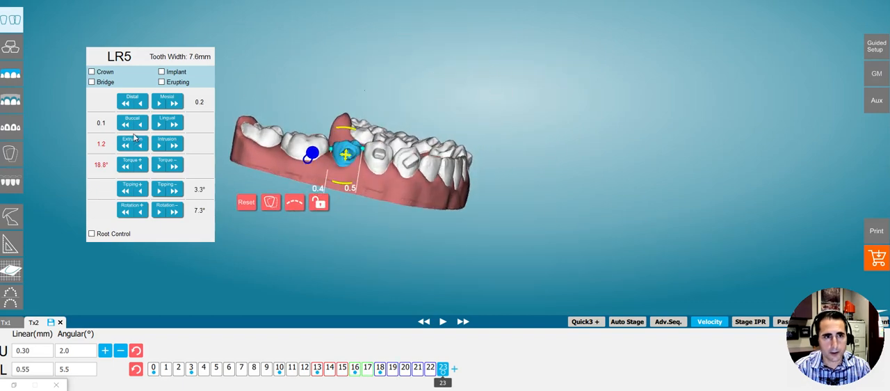
click(173, 144)
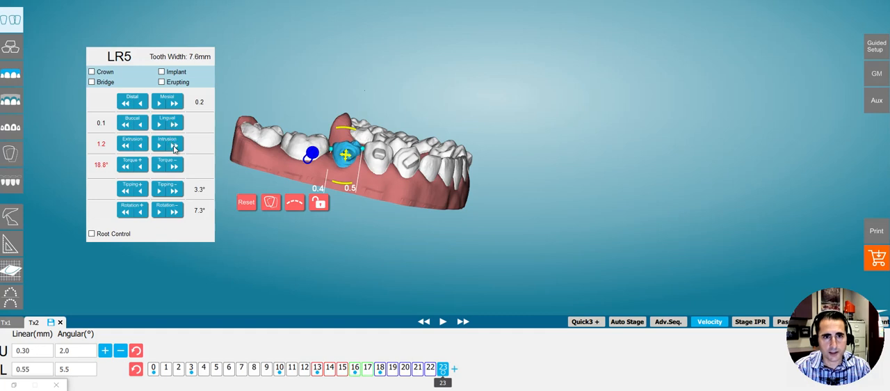
click(175, 147)
drag(370, 178, 395, 166)
drag(442, 245, 353, 152)
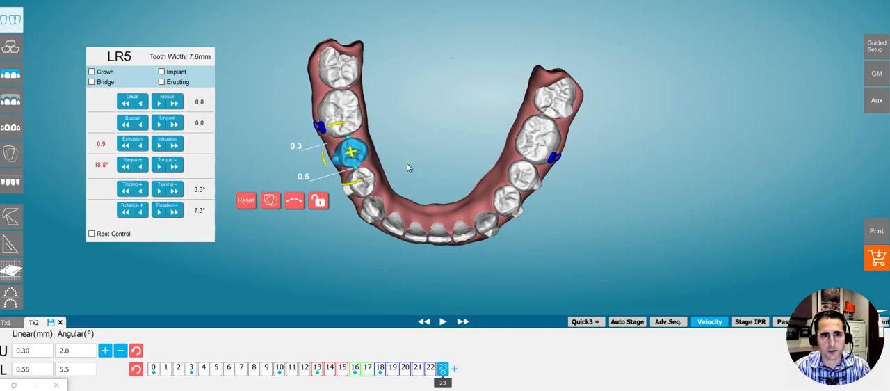
drag(407, 163, 395, 206)
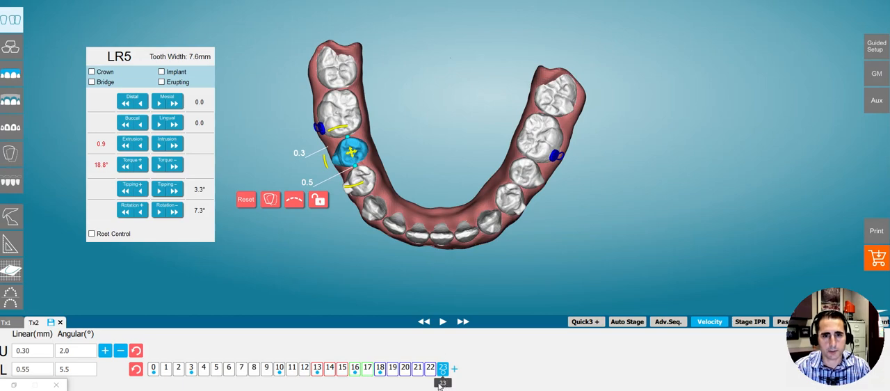
drag(376, 175, 518, 172)
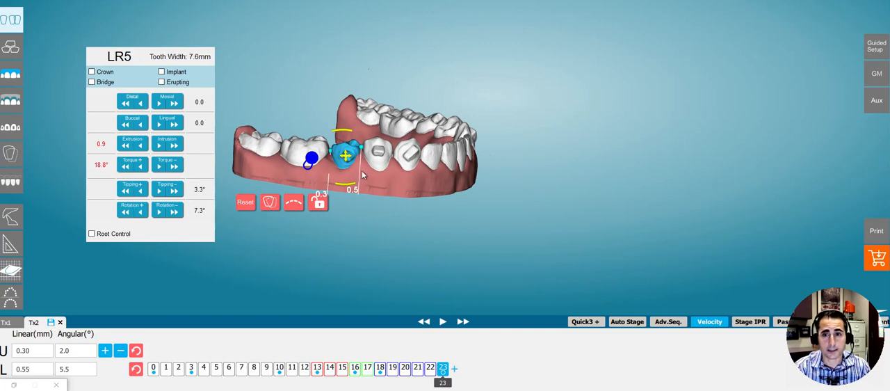
drag(470, 129, 372, 126)
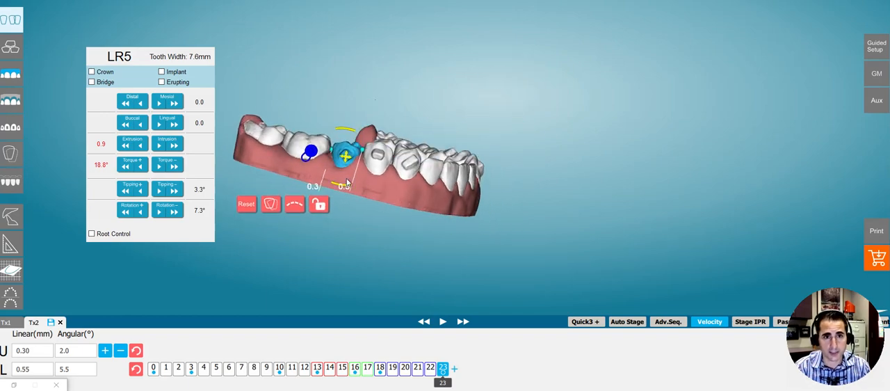
Refine LR5 to 0.2 mesial, 0.4 lingual, 0.8 extrusion, 18.0° positive torque, 6.4° negative tipping and 1.2° negative rotation
mouse_move(347, 166)
mouse_down()
mouse_move(293, 285)
mouse_move(338, 211)
mouse_move(332, 169)
mouse_up()
drag(331, 129, 335, 126)
drag(351, 216, 349, 222)
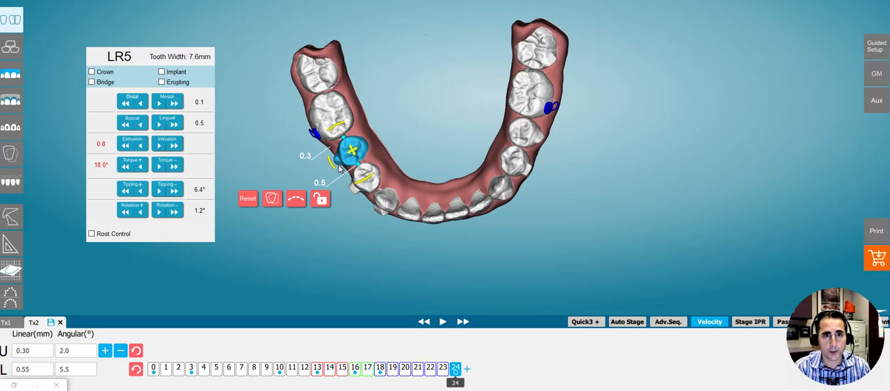
drag(353, 154, 370, 178)
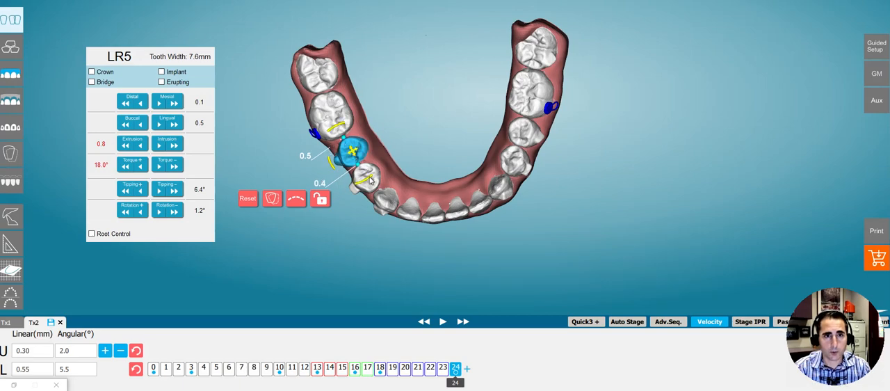
drag(369, 208, 383, 201)
Step the Tx2 lower arch back to stage 18 and set its velocity limits to 5.00 mm linear and 100° angular
drag(409, 276, 476, 176)
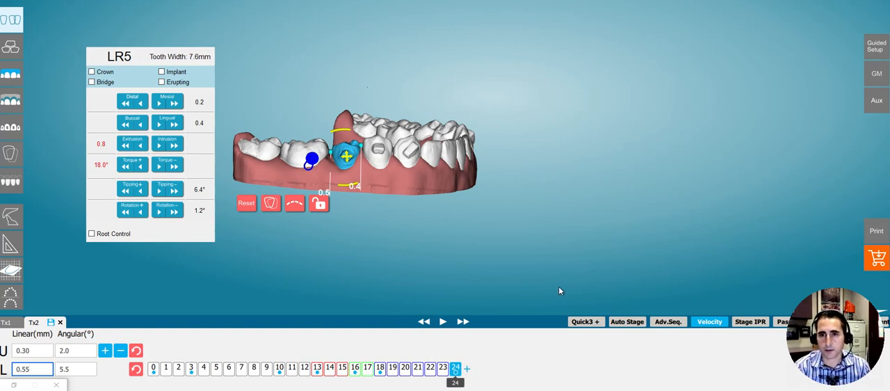
drag(506, 251, 428, 178)
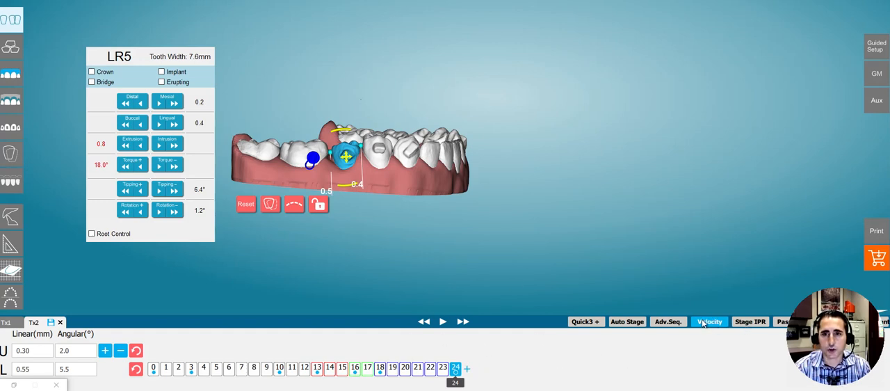
drag(457, 384, 380, 385)
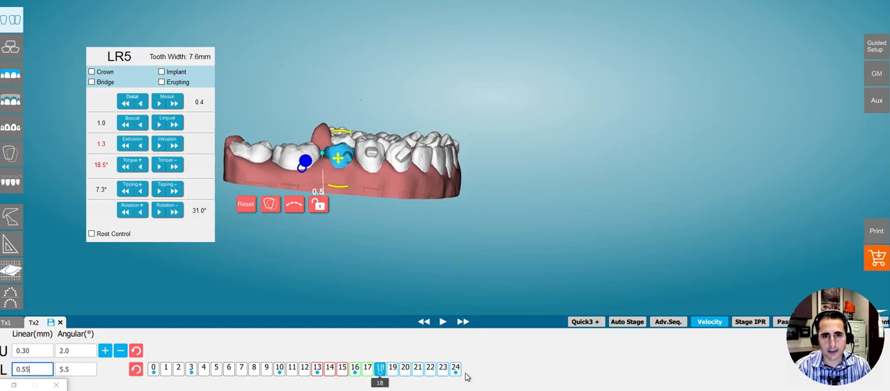
click(80, 371)
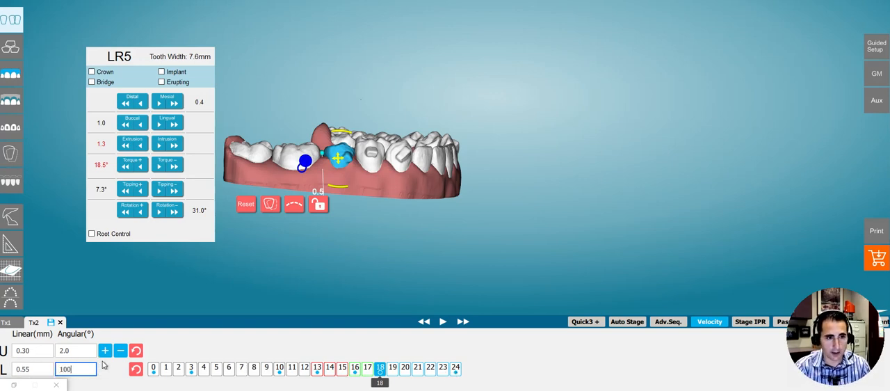
click(42, 368)
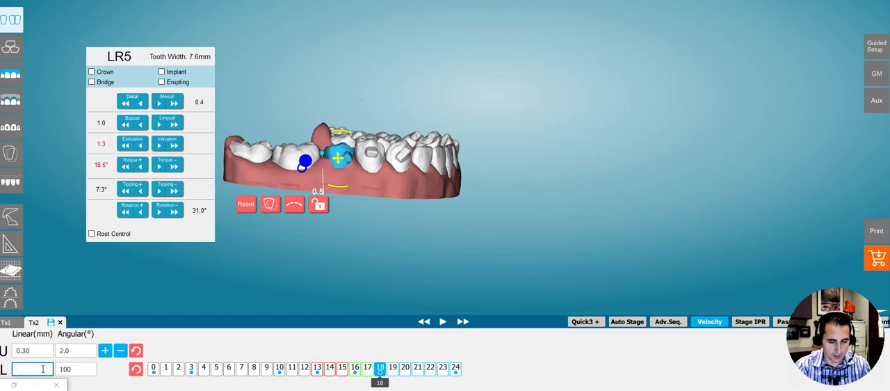
text(5)
key(Return)
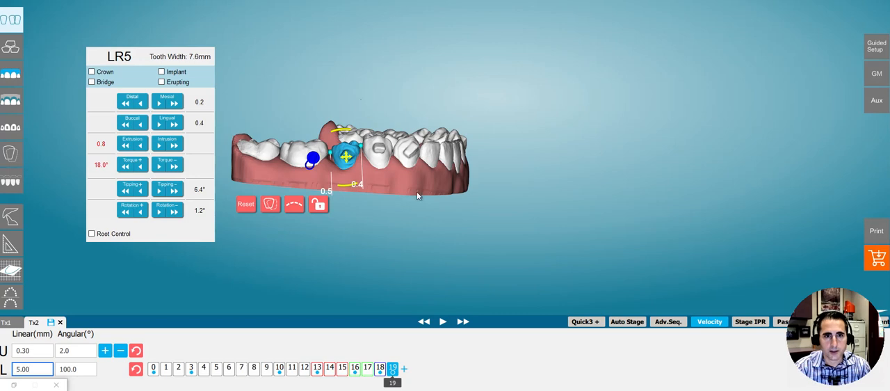
Compare LR5's position at stages 19 and 18 in Tx2, from the side and in occlusal view
drag(416, 198, 400, 215)
drag(418, 244, 416, 313)
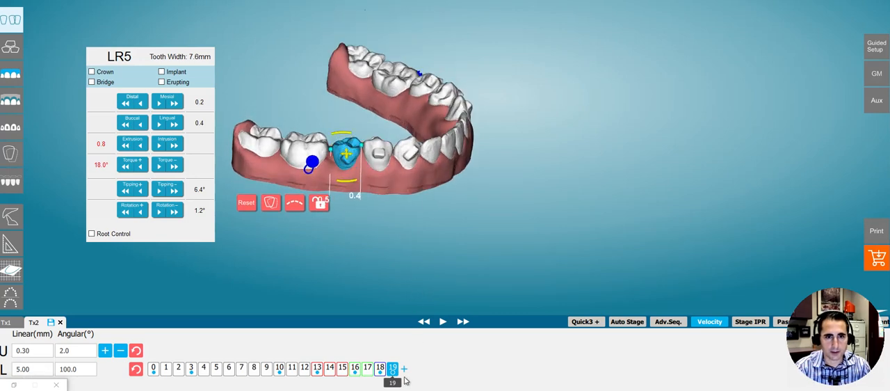
click(379, 368)
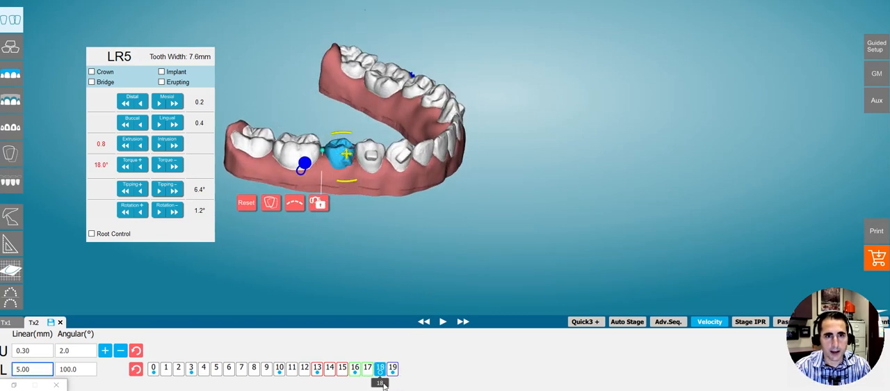
drag(375, 278, 393, 219)
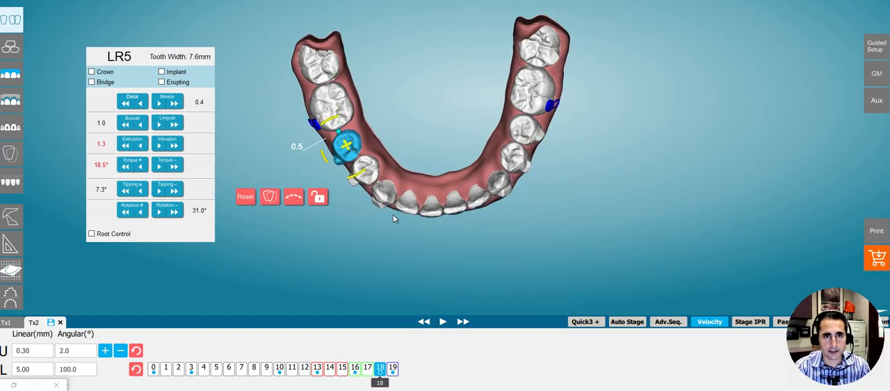
Alternate repeatedly between stages 18 and 19 of the Tx2 lower arch to examine LR5's rotation and spacing, ending with a side check
click(392, 378)
click(379, 381)
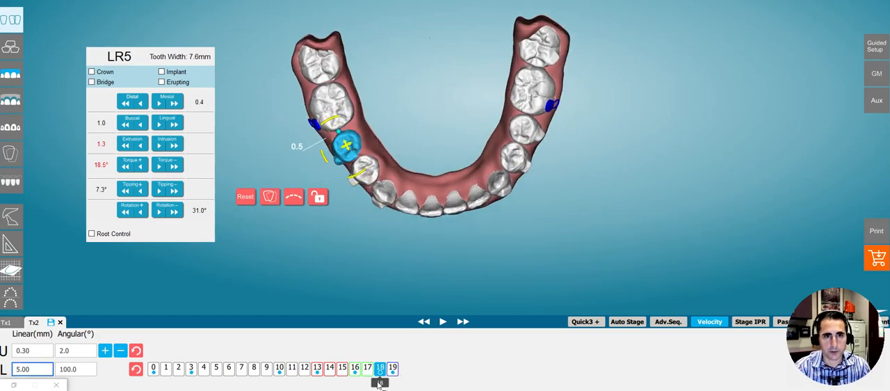
click(392, 381)
click(381, 382)
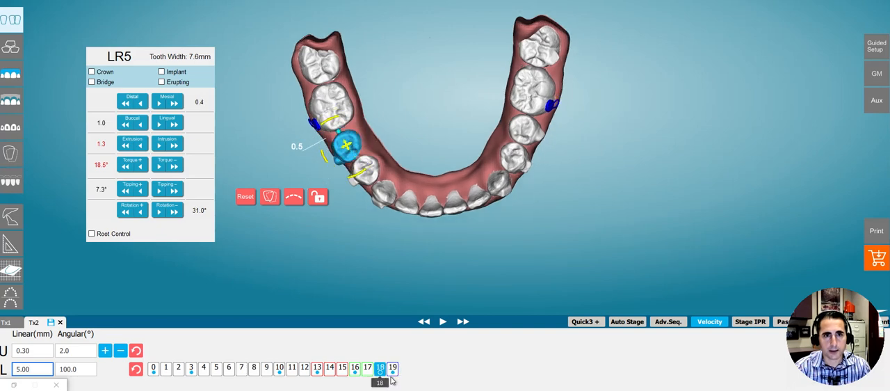
click(392, 380)
click(379, 381)
click(392, 380)
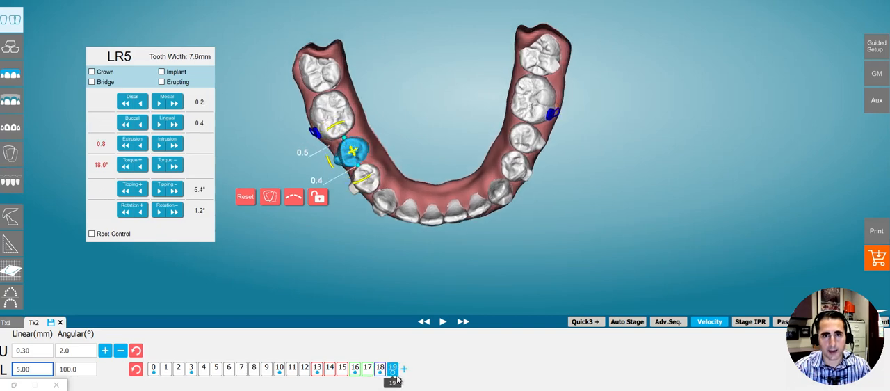
click(381, 382)
click(392, 380)
click(381, 382)
click(392, 380)
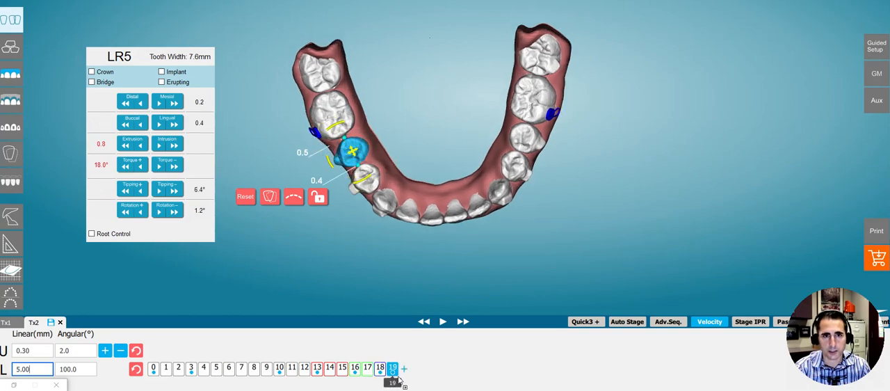
drag(420, 157, 477, 207)
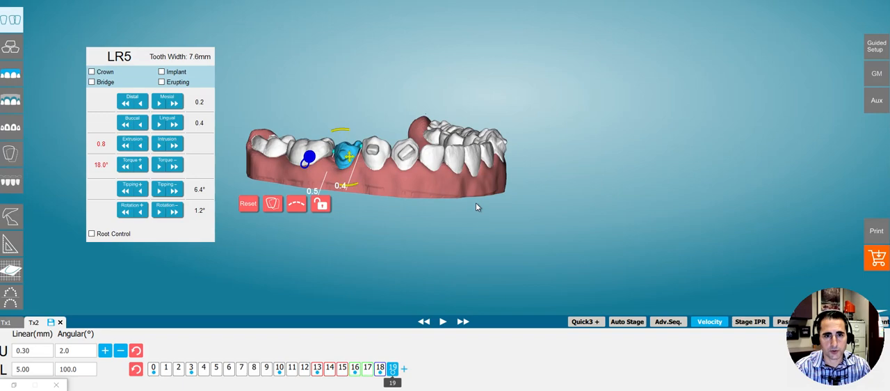
Extend the Tx2 lower staging from stage 19 to stage 27 and set LR5's mesial value to 0.4
click(404, 368)
drag(437, 202, 371, 171)
drag(350, 129, 332, 131)
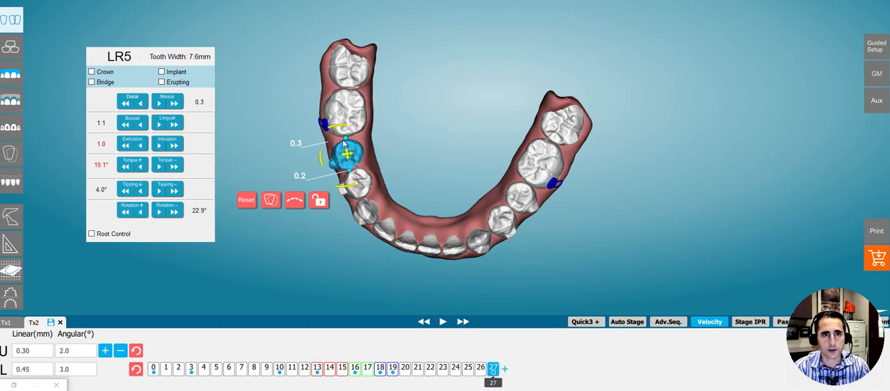
click(160, 108)
right_drag(358, 188, 351, 189)
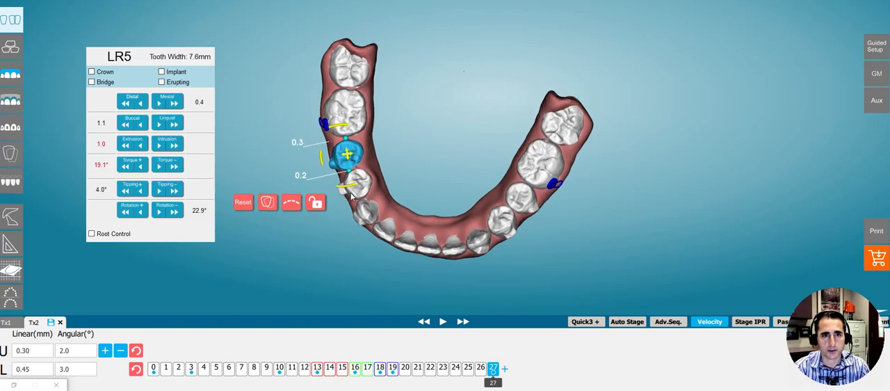
Refine LR5 at stage 27 to 0.5 mesial, 0.4 buccal, 0.9 extrusion, 23.7° positive torque, 3.1° positive tipping and 22.3° negative rotation
mouse_move(493, 384)
mouse_down()
mouse_move(392, 383)
mouse_move(507, 382)
mouse_move(391, 383)
mouse_move(533, 370)
mouse_up()
drag(434, 266, 350, 183)
drag(369, 130, 433, 171)
drag(494, 384, 414, 388)
drag(449, 387, 542, 385)
click(177, 146)
drag(345, 178, 402, 208)
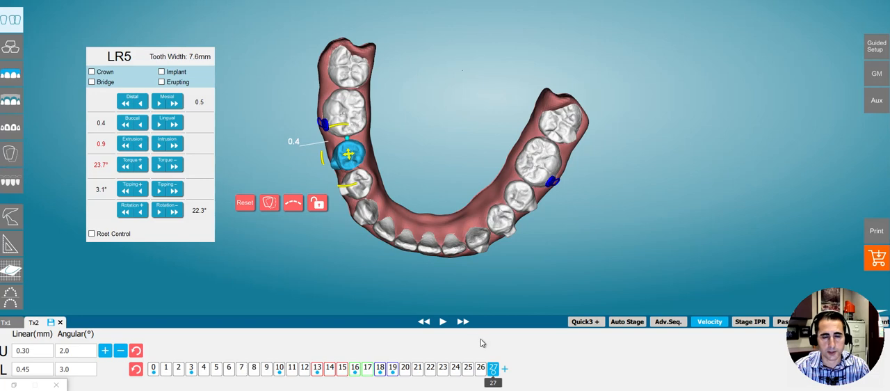
Step the Tx2 lower arch back to stage 19 and set its velocity limits to 0.80 mm linear and 6.0° angular
drag(496, 376, 516, 358)
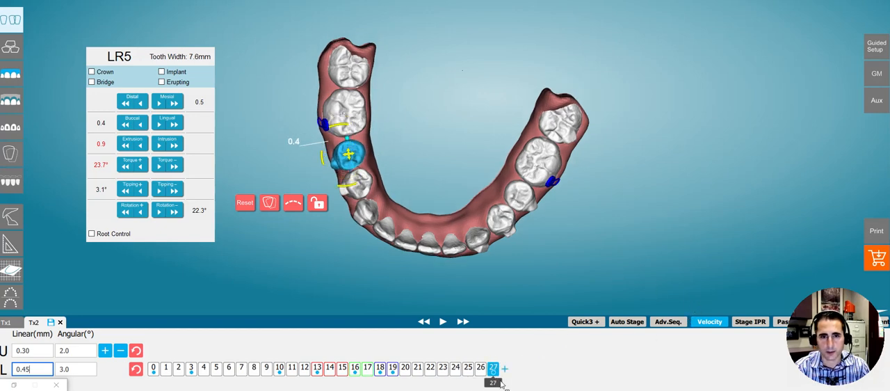
drag(498, 385, 392, 383)
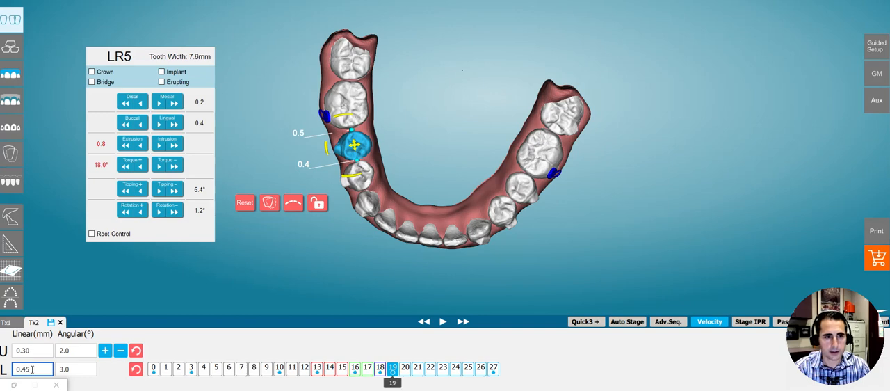
click(75, 369)
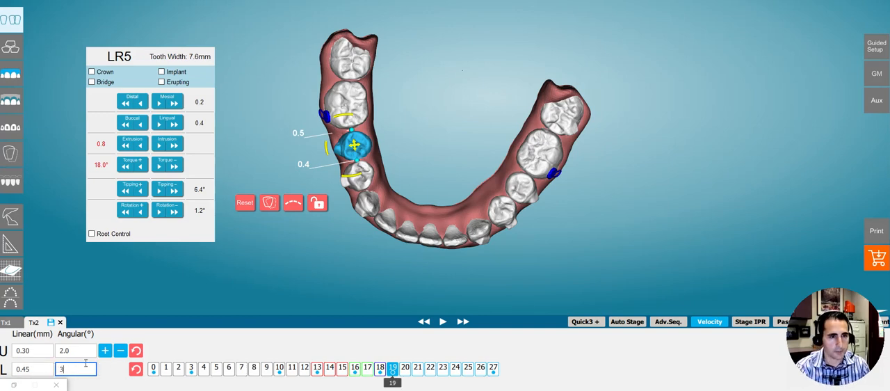
click(41, 369)
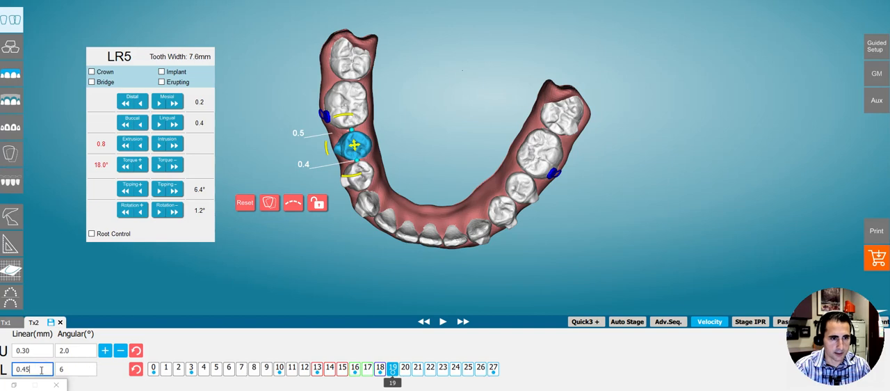
text(0.8)
key(Return)
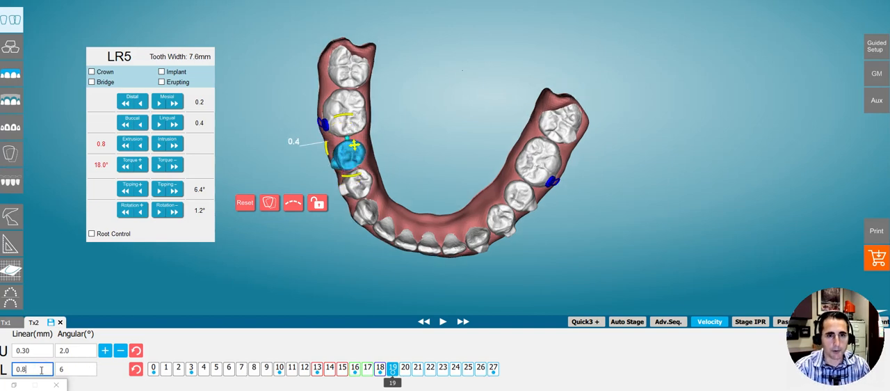
Review the restaged Tx2 lower arch through stage 23, checking LR5 from the front and side
mouse_move(439, 386)
mouse_down()
mouse_move(392, 386)
mouse_move(446, 386)
mouse_up()
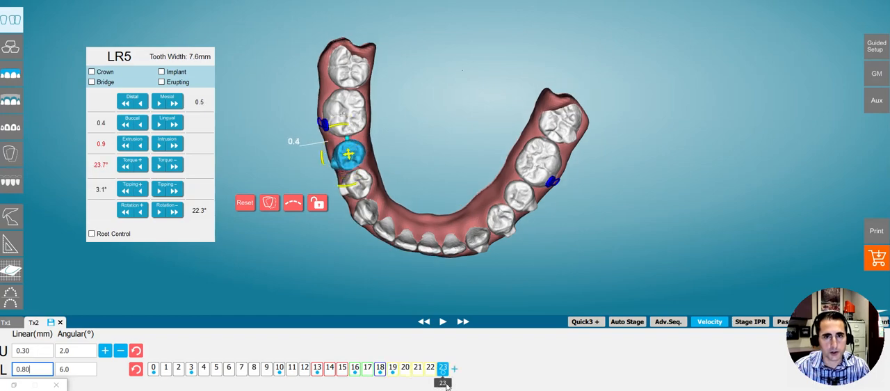
drag(428, 267, 422, 116)
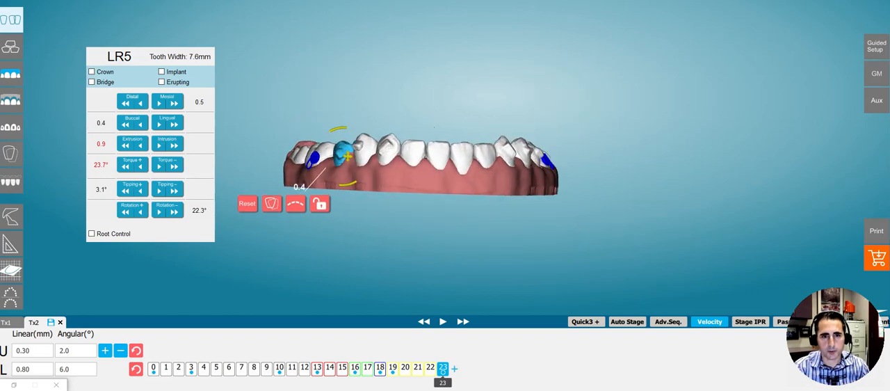
mouse_move(391, 283)
mouse_down()
mouse_move(380, 204)
mouse_move(414, 252)
mouse_move(406, 282)
mouse_up()
drag(242, 220, 379, 175)
mouse_move(448, 367)
mouse_down()
mouse_move(449, 382)
mouse_move(399, 386)
mouse_move(442, 387)
mouse_move(381, 384)
mouse_move(459, 376)
mouse_move(391, 375)
mouse_move(456, 367)
mouse_up()
drag(432, 206, 389, 146)
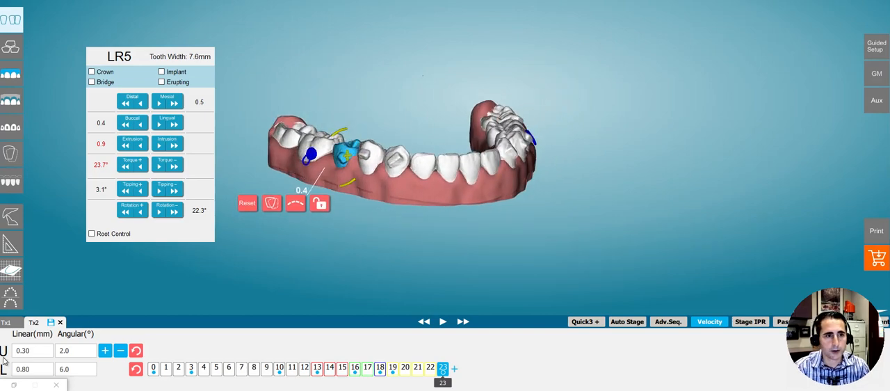
Save the modified Tx2, switch to Tx1 and examine its lower right premolars at stage 23 from the front and occlusally
click(7, 323)
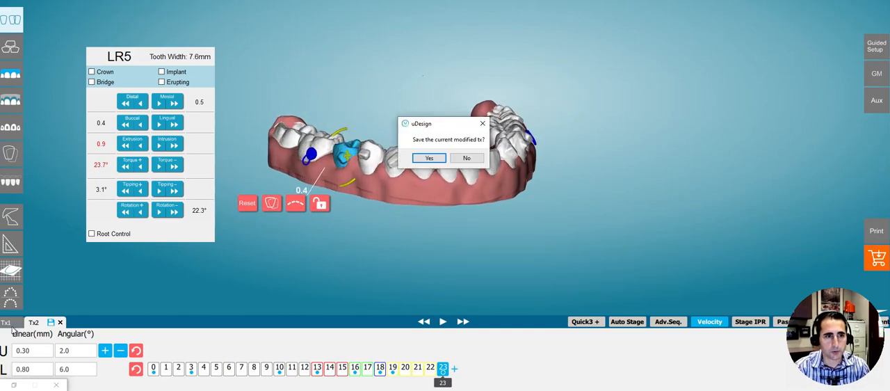
click(422, 160)
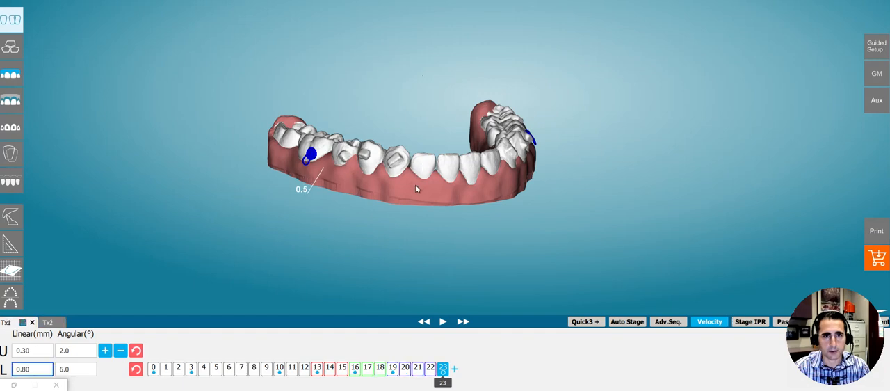
mouse_move(403, 174)
mouse_down()
mouse_move(337, 243)
mouse_move(373, 168)
mouse_move(403, 182)
mouse_up()
drag(442, 382, 460, 380)
drag(326, 175, 314, 60)
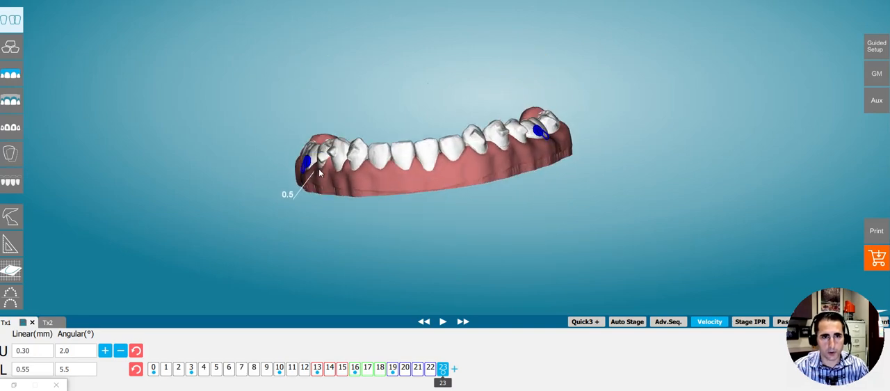
drag(337, 129, 369, 202)
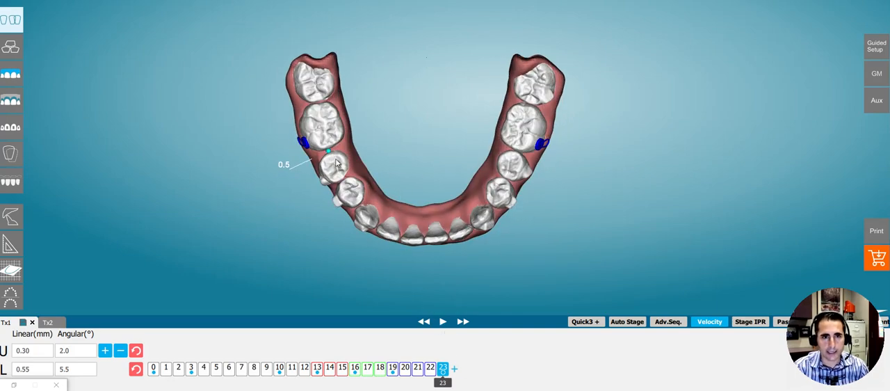
drag(311, 164, 333, 127)
drag(342, 156, 376, 169)
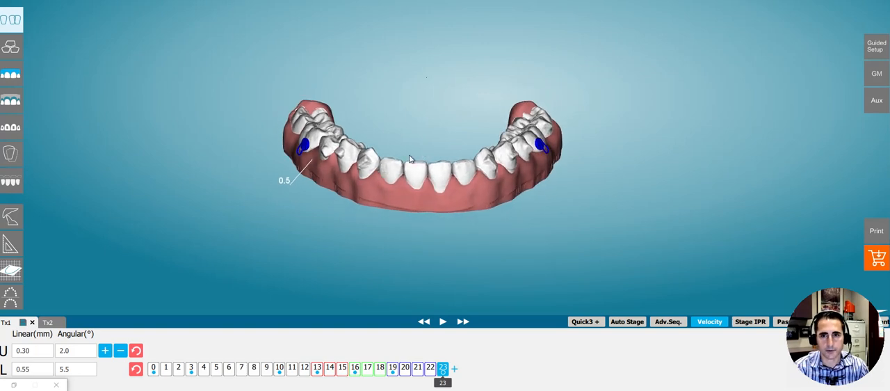